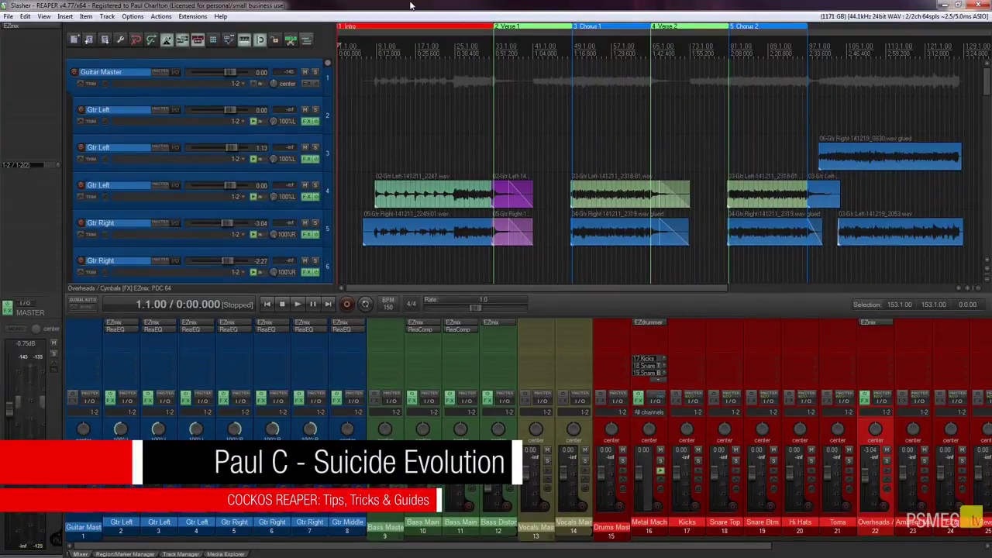
Delete the marker with Ctrl+Delete, leaving the edit cursor at 33.1.00
{"action": "key", "text": "ctrl+Delete"}
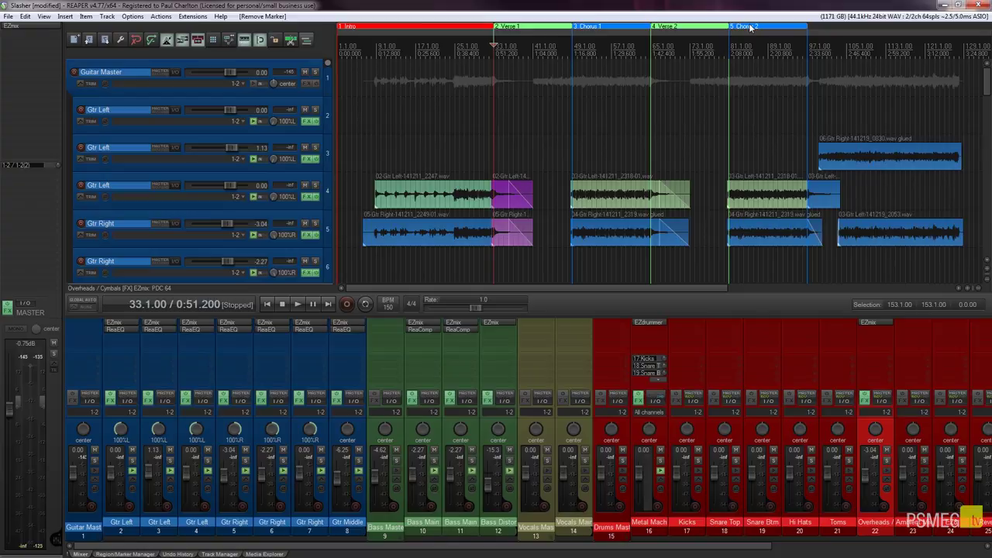
Start inserting a new marker at bar 102 (position 102.1.00) from the ruler menu
{"action": "key", "text": "Tab"}
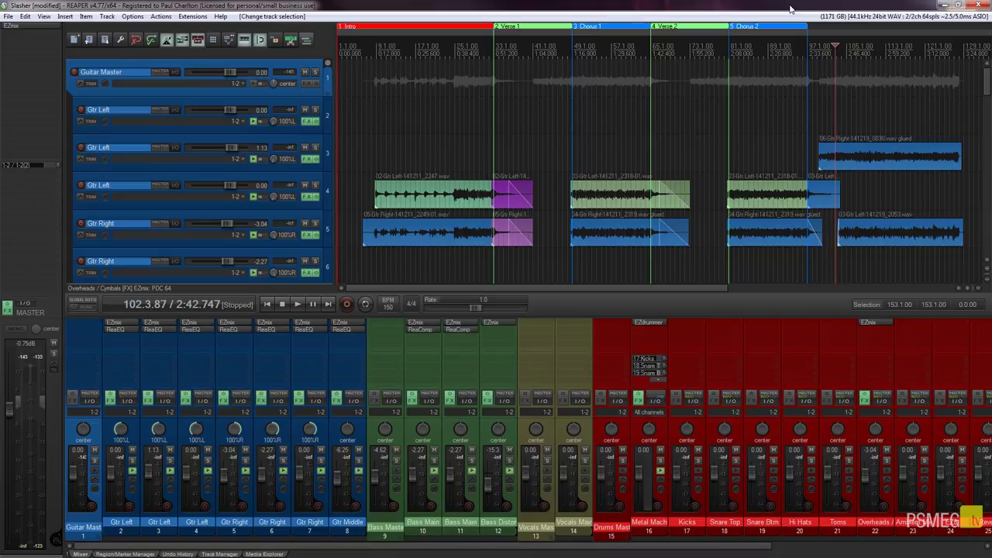
{"action": "left_click", "coordinate": [832, 71]}
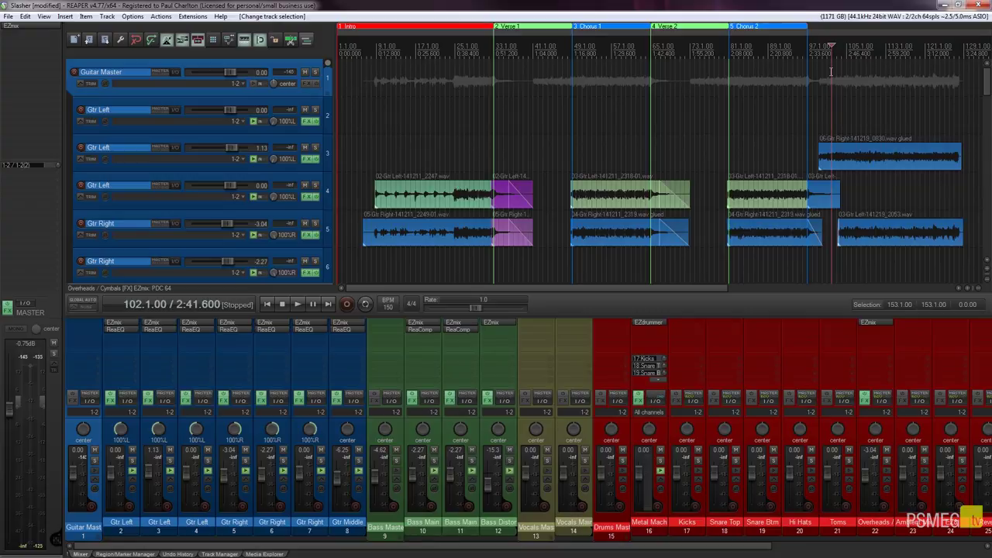
{"action": "right_click", "coordinate": [834, 72]}
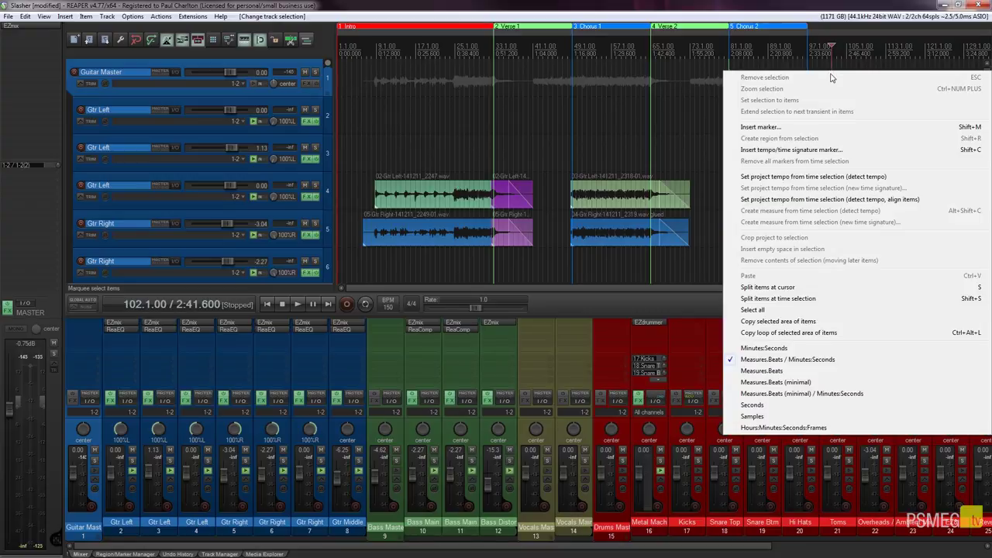
{"action": "left_click", "coordinate": [801, 128]}
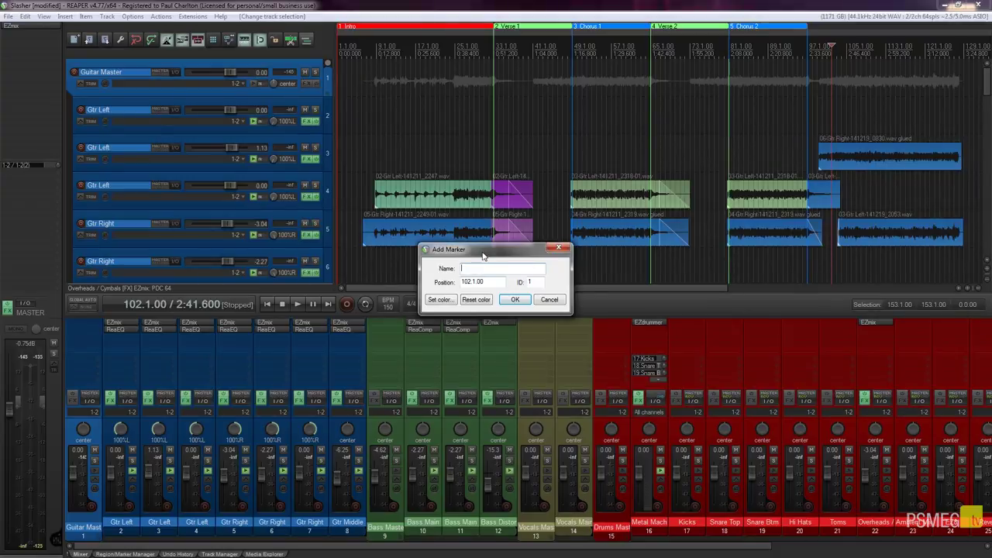
{"action": "left_click_drag", "start_coordinate": [483, 256], "coordinate": [462, 248]}
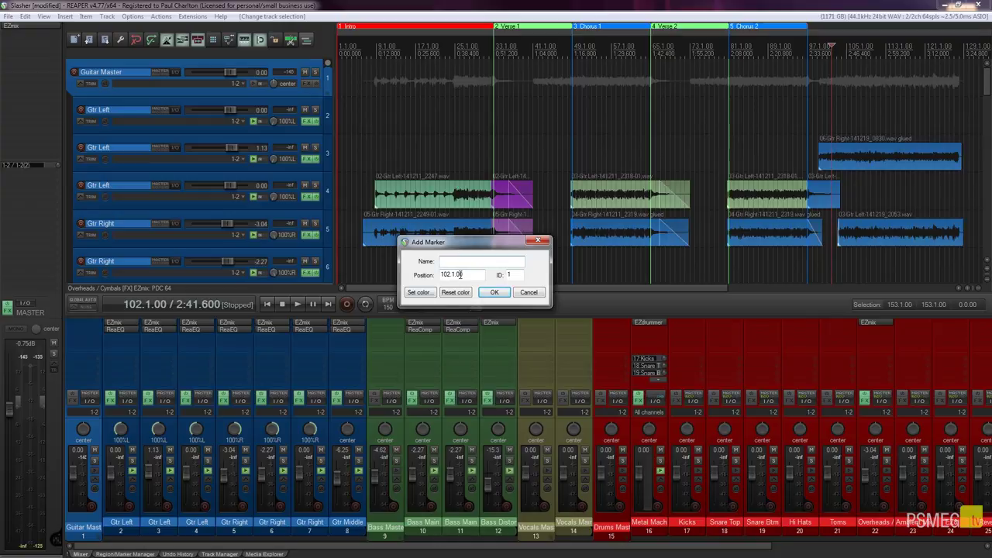
Name the marker 'Sample Marker' and give it a custom colour
{"action": "left_click", "coordinate": [467, 260]}
{"action": "type", "text": "Sample Marker"}
{"action": "left_click", "coordinate": [419, 292]}
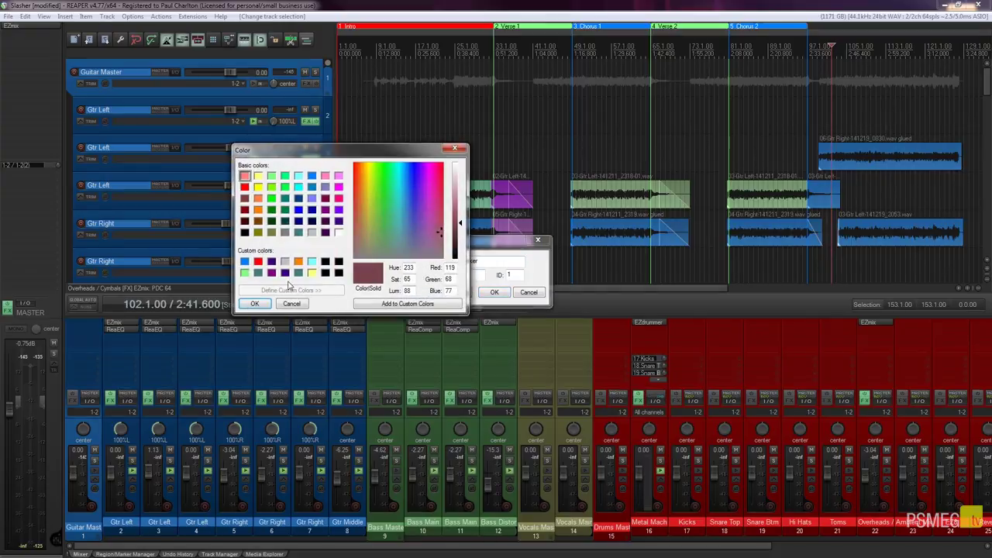
{"action": "left_click", "coordinate": [258, 262]}
{"action": "left_click", "coordinate": [252, 304]}
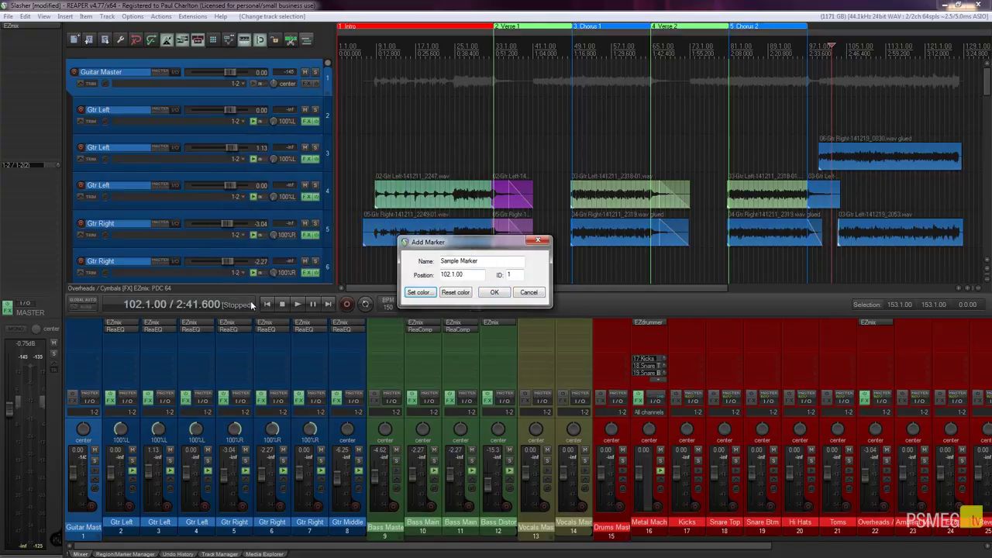
Add the Sample Marker at bar 102, then jump between markers to confirm its position
{"action": "left_click", "coordinate": [494, 292]}
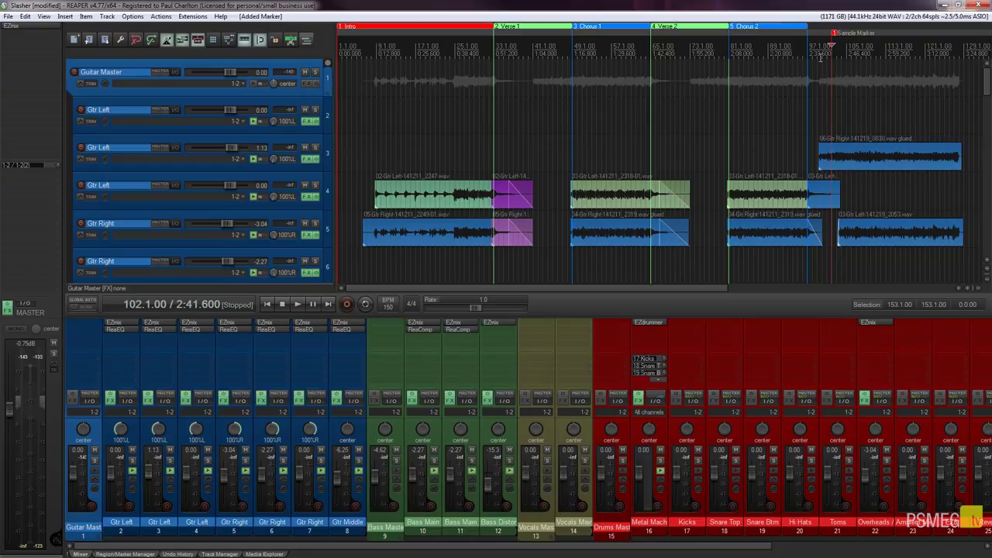
{"action": "left_click", "coordinate": [820, 59]}
{"action": "key", "text": "5"}
{"action": "left_click", "coordinate": [820, 58]}
{"action": "key", "text": "1"}
{"action": "key", "text": "bracketleft"}
{"action": "key", "text": "bracketleft"}
{"action": "key", "text": "bracketleft"}
{"action": "key", "text": "bracketleft"}
{"action": "key", "text": "bracketleft"}
{"action": "key", "text": "bracketright"}
{"action": "key", "text": "bracketright"}
{"action": "key", "text": "]"}
Give the Sample Marker a different colour via Edit Marker, then remove it from the timeline
{"action": "right_click", "coordinate": [835, 35]}
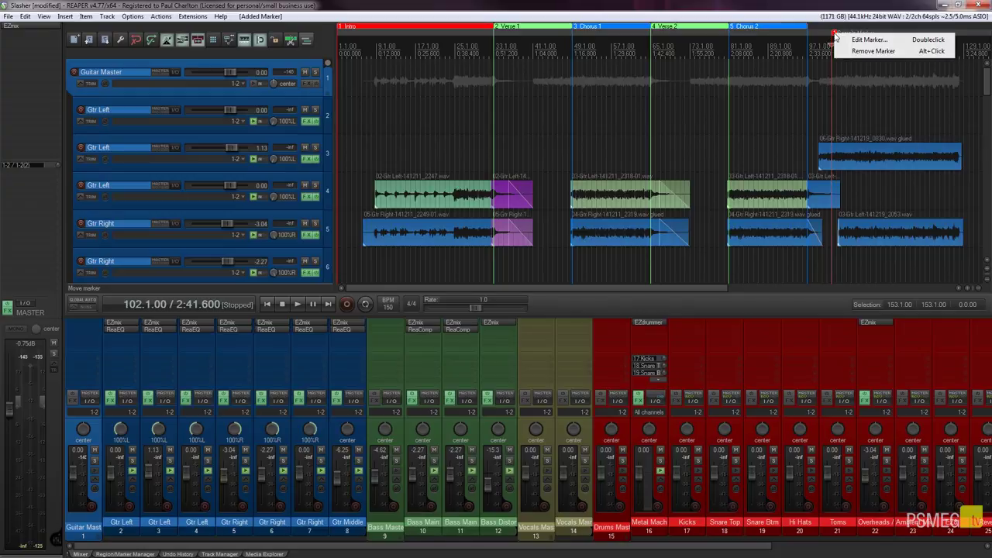
{"action": "left_click", "coordinate": [868, 40]}
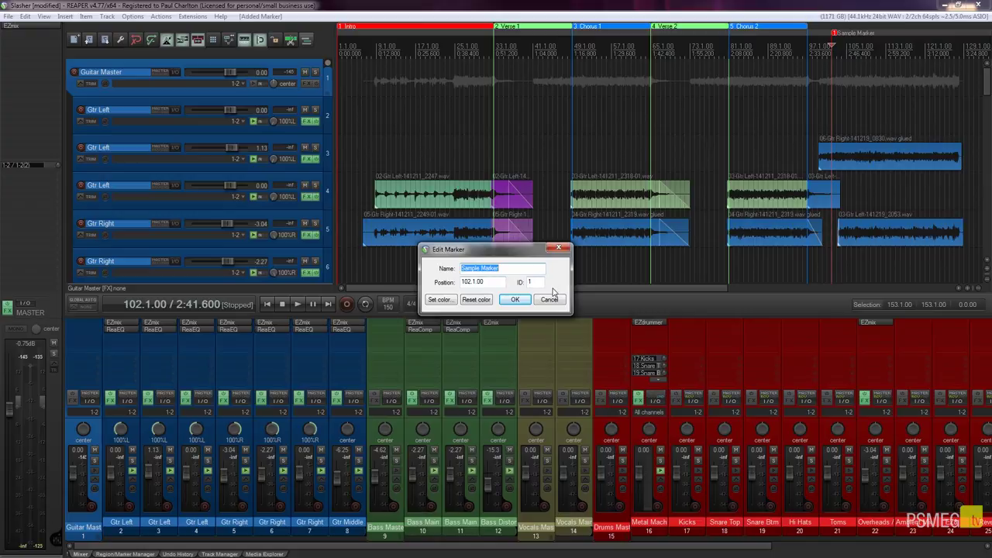
{"action": "left_click", "coordinate": [439, 299]}
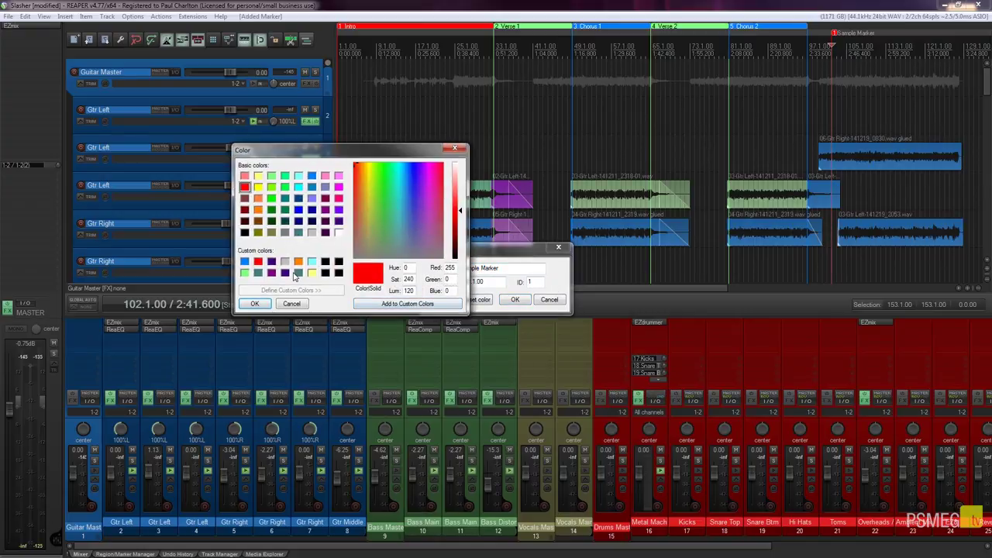
{"action": "left_click", "coordinate": [286, 262]}
{"action": "left_click", "coordinate": [254, 303]}
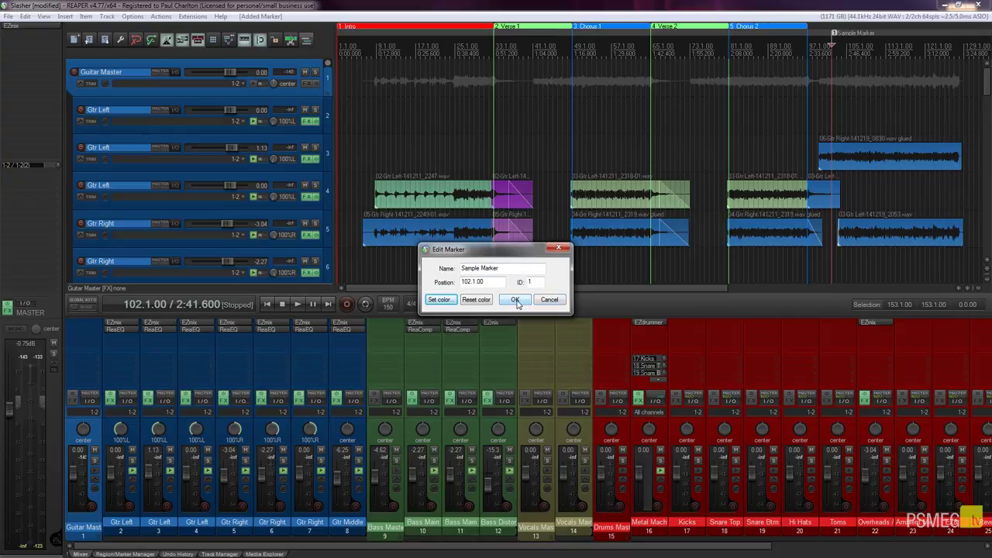
{"action": "left_click", "coordinate": [515, 301]}
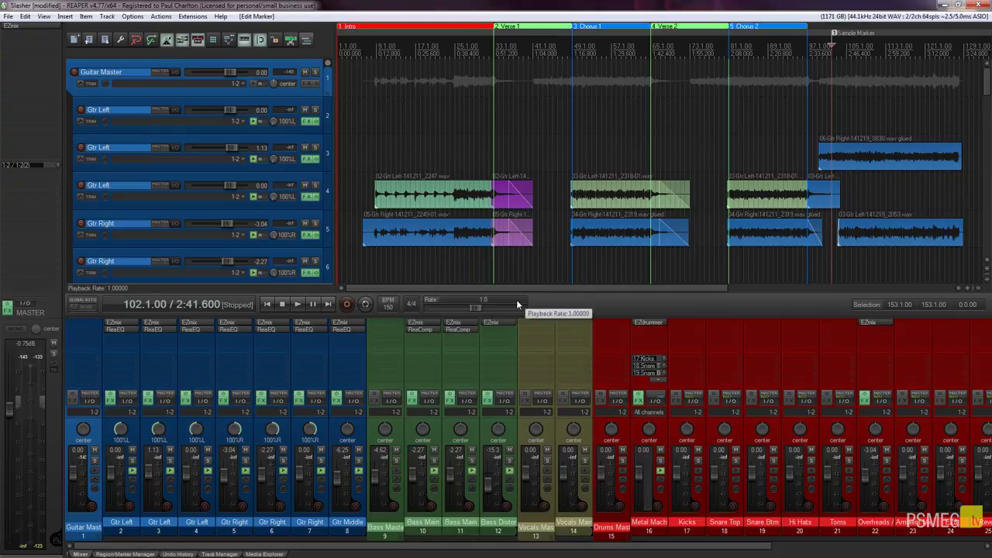
{"action": "right_click", "coordinate": [836, 36]}
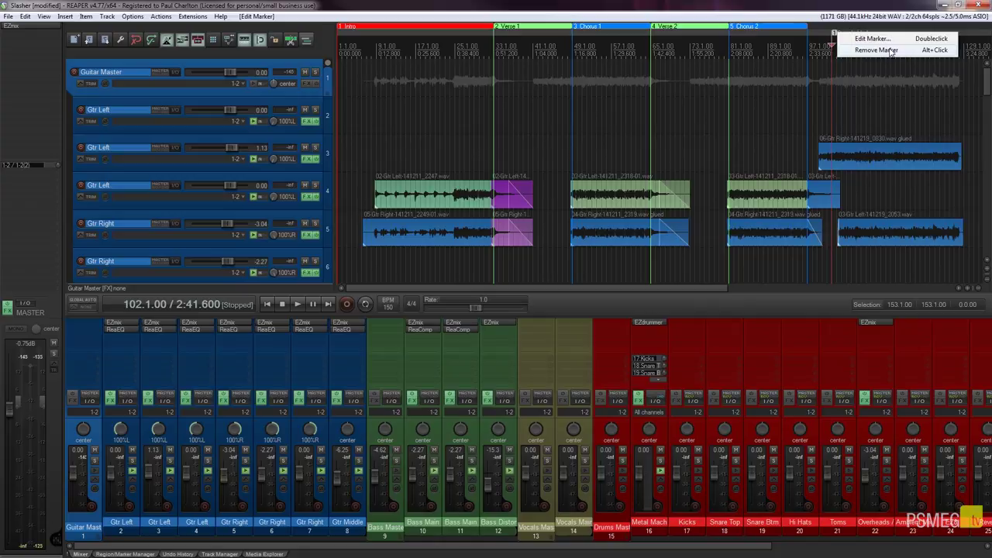
{"action": "left_click", "coordinate": [891, 51]}
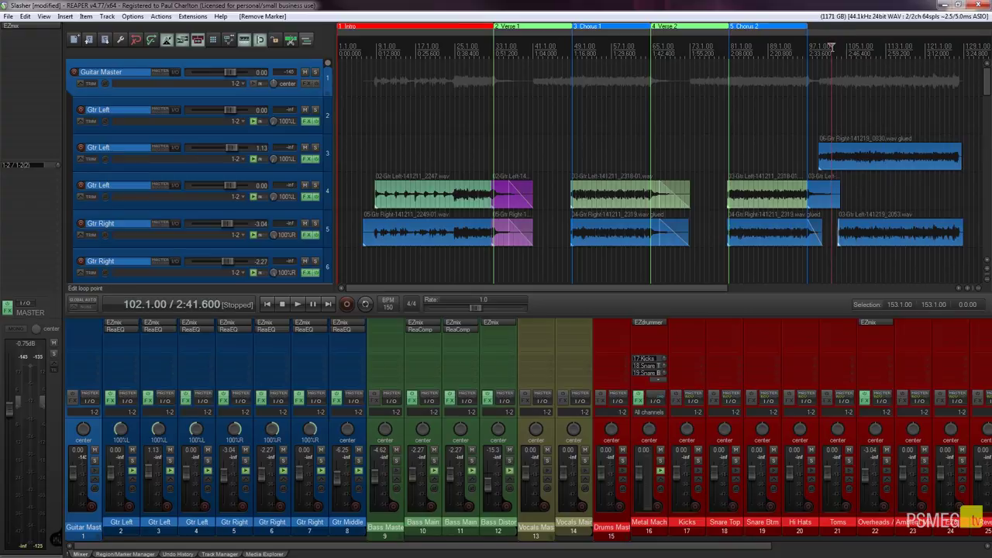
Insert a new marker named Sample Marker at bar 102 from the ruler menu
{"action": "right_click", "coordinate": [831, 48]}
{"action": "left_click", "coordinate": [813, 104]}
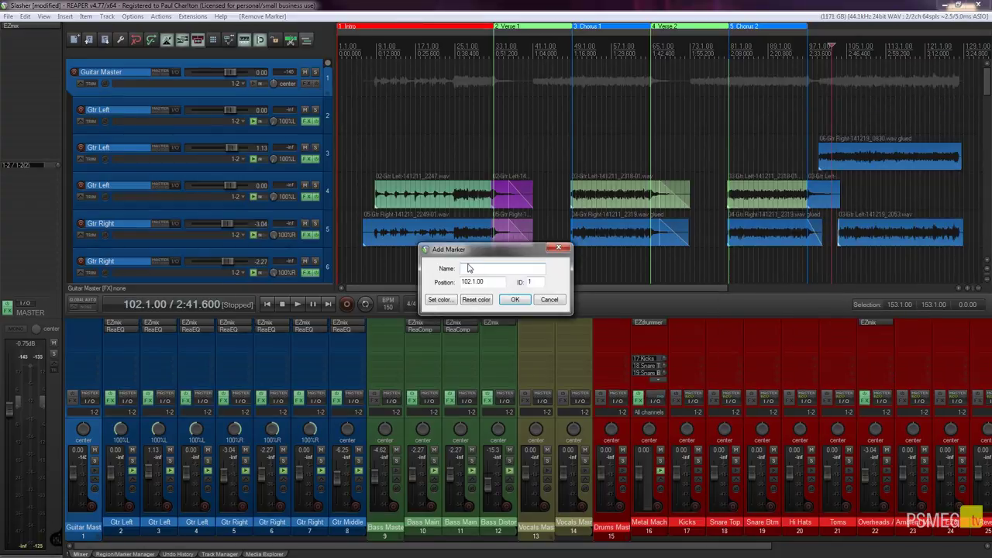
{"action": "type", "text": "Solo"}
{"action": "type", "text": "mple Marker"}
{"action": "left_click", "coordinate": [515, 300]}
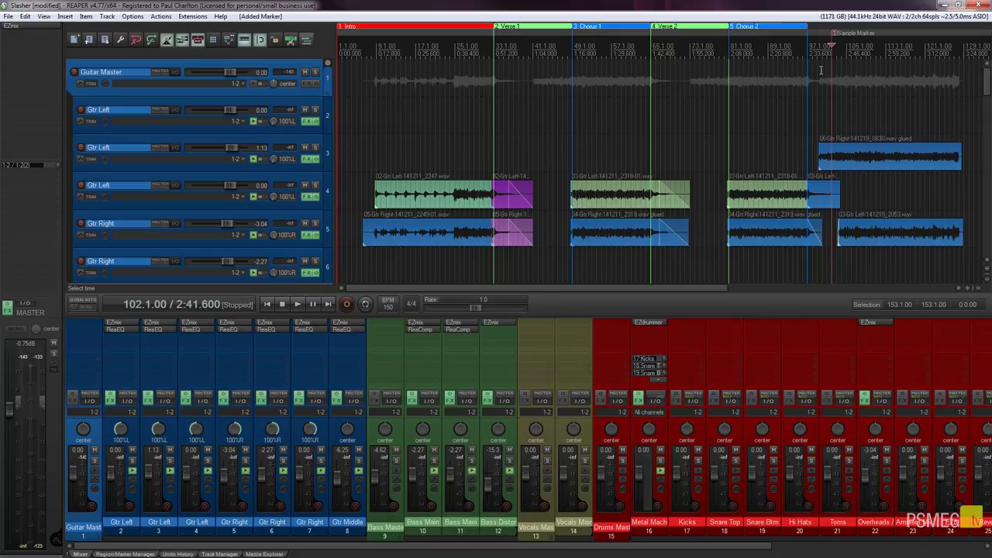
Select bars 97 to 128, zooming in to set the start exactly at 97.1.00
{"action": "left_click_drag", "start_coordinate": [821, 71], "coordinate": [958, 61]}
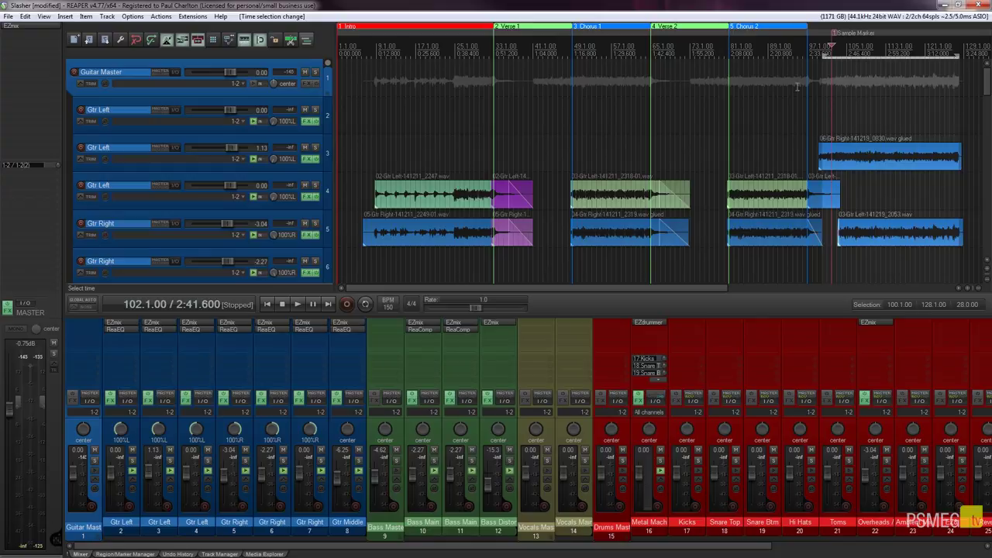
{"action": "scroll", "coordinate": [881, 190], "scroll_direction": "up", "scroll_amount": 3}
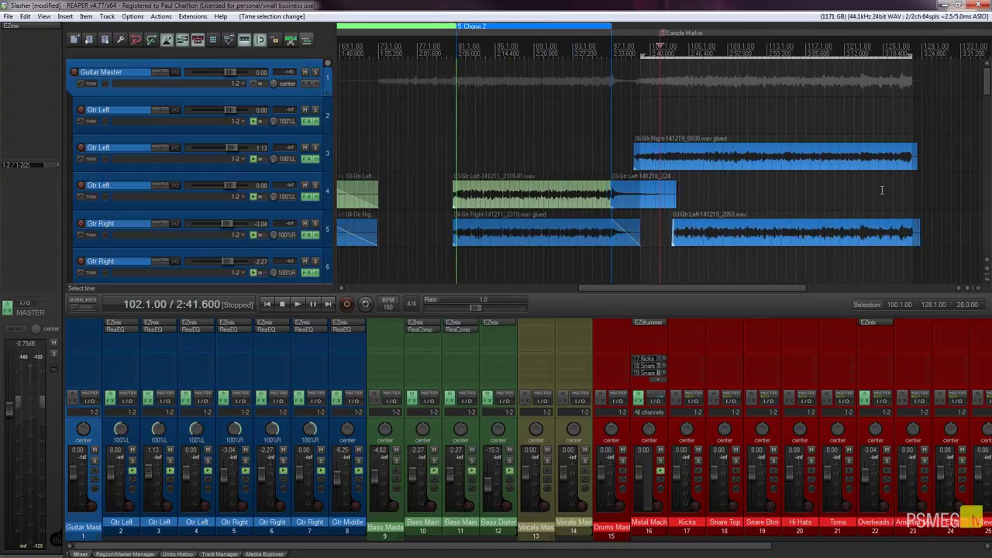
{"action": "left_click_drag", "start_coordinate": [683, 288], "coordinate": [723, 288]}
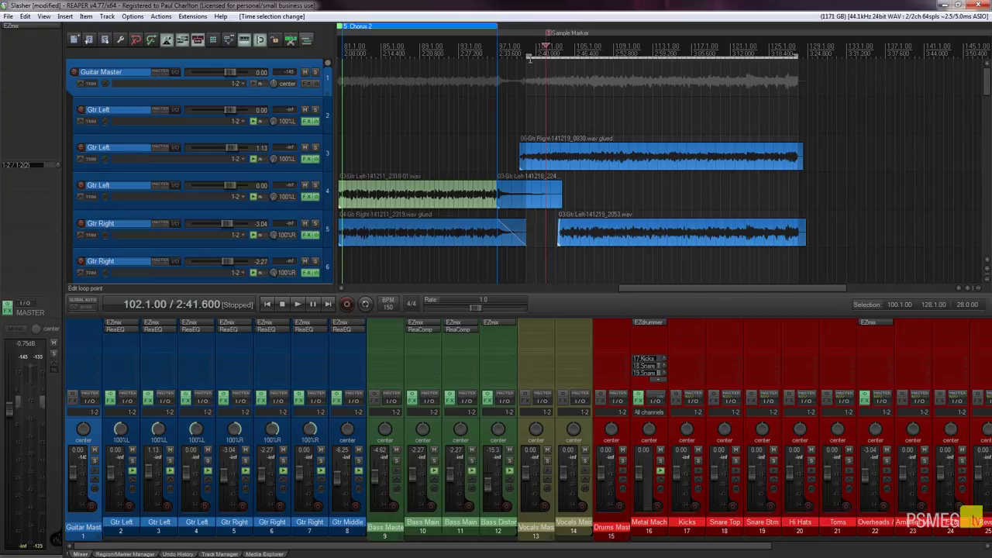
{"action": "left_click_drag", "start_coordinate": [528, 57], "coordinate": [498, 56]}
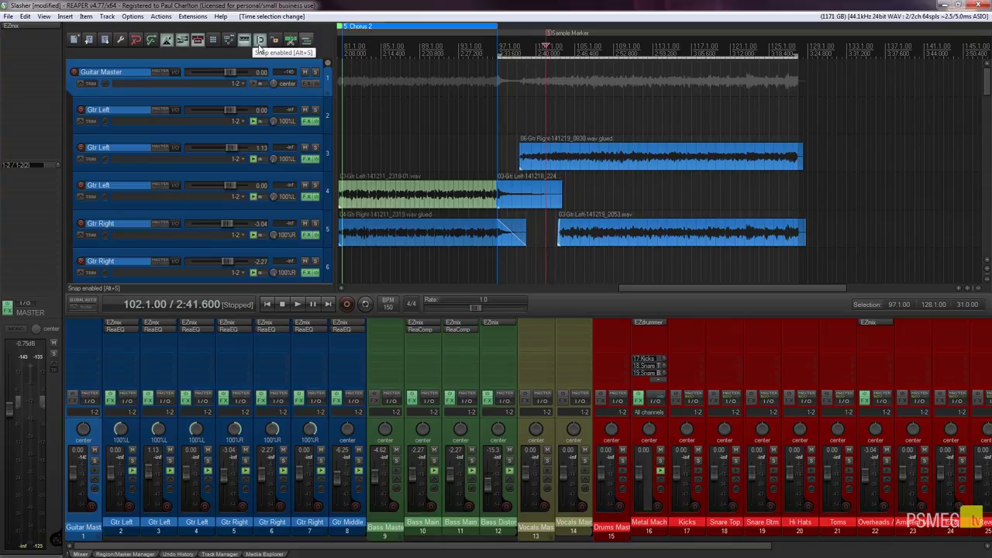
Create a region from the bar 97–128 selection and put the edit cursor at its start
{"action": "right_click", "coordinate": [685, 59]}
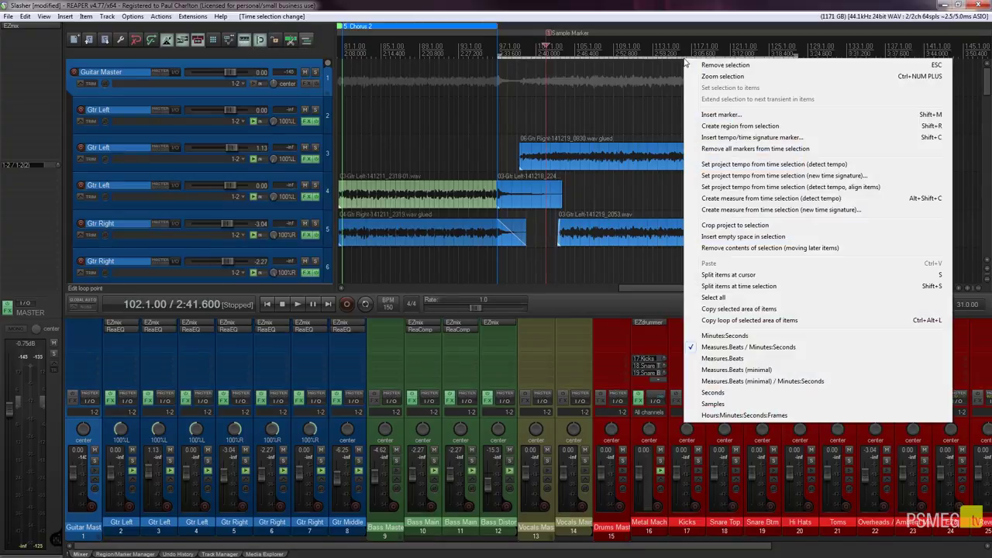
{"action": "left_click", "coordinate": [746, 127]}
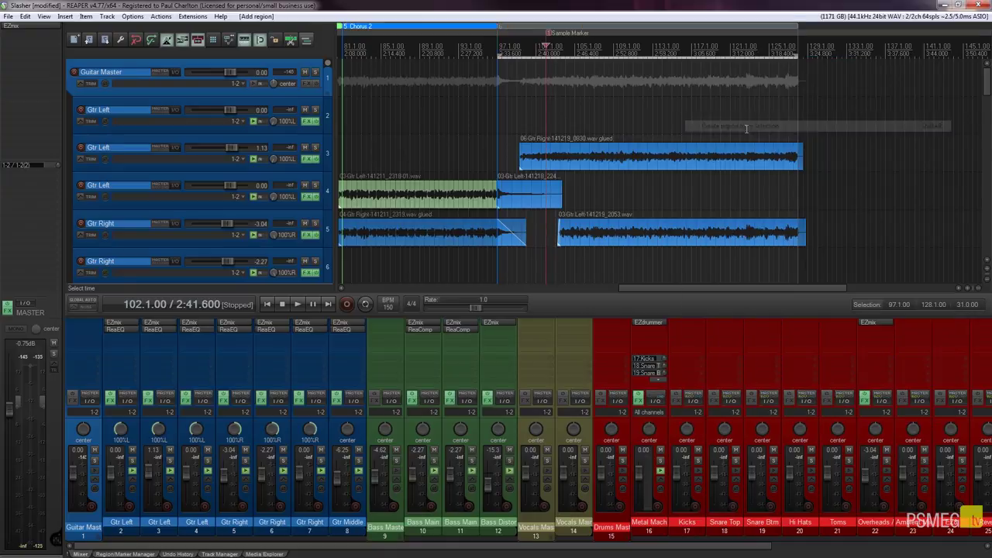
{"action": "left_click", "coordinate": [514, 28]}
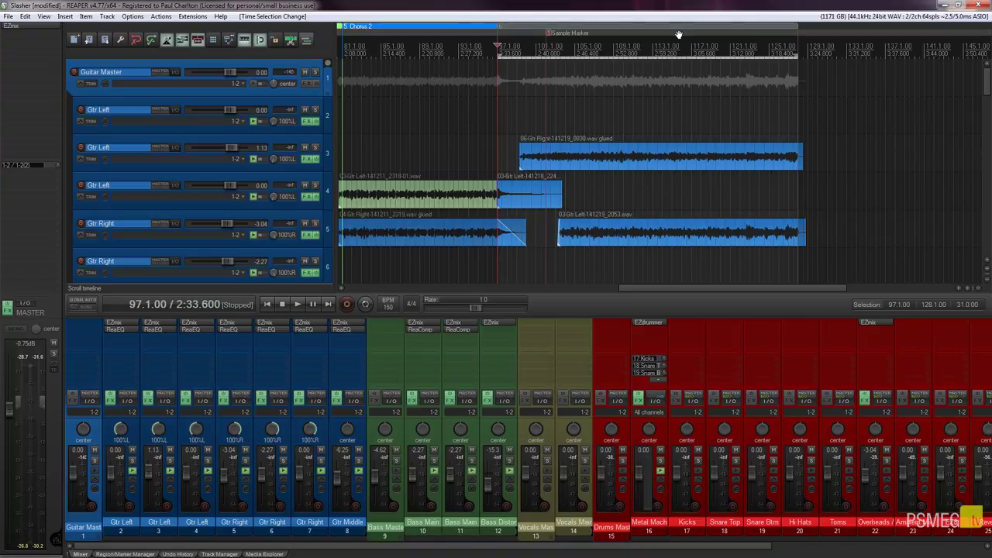
Rename region 6 to 'Outro', correcting the typo
{"action": "right_click", "coordinate": [555, 32]}
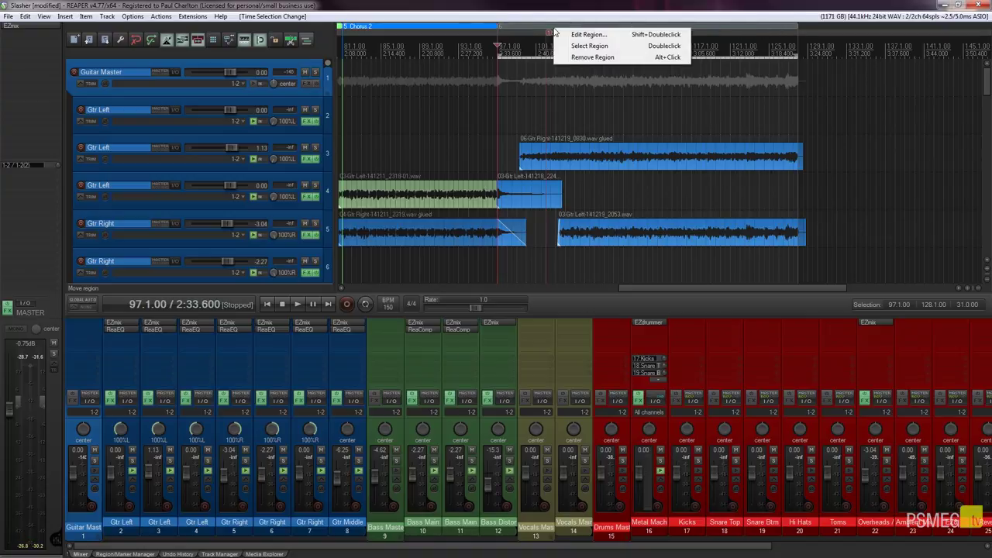
{"action": "left_click", "coordinate": [611, 37]}
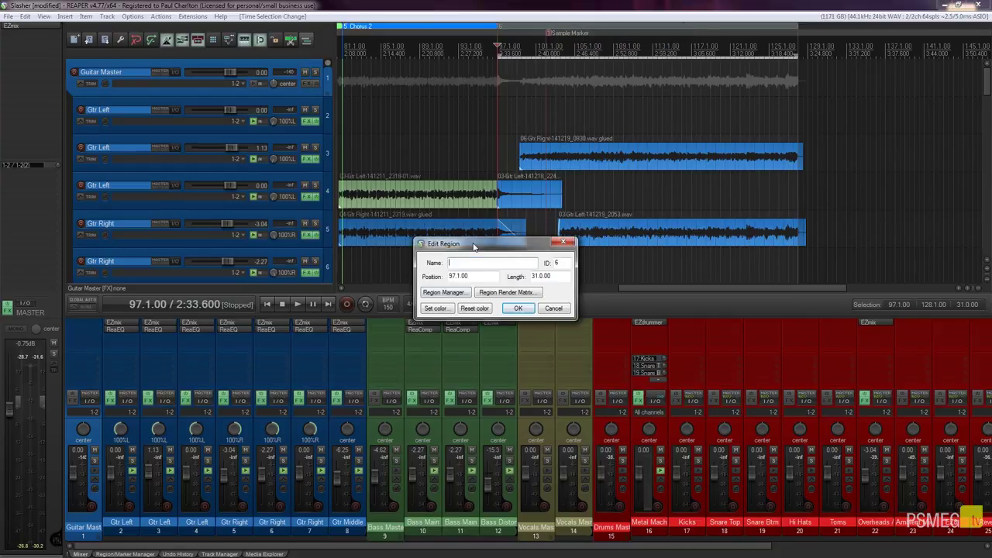
{"action": "left_click_drag", "start_coordinate": [476, 246], "coordinate": [354, 203]}
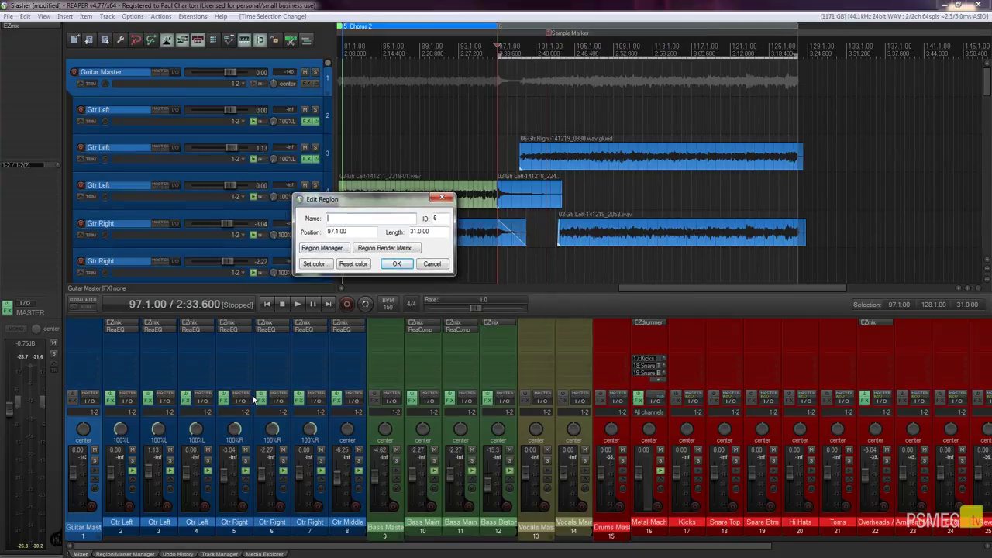
{"action": "type", "text": "Ountro"}
{"action": "left_click", "coordinate": [340, 218]}
{"action": "key", "text": "BackSpace"}
Give the Outro region a light yellow colour and confirm
{"action": "left_click", "coordinate": [315, 265]}
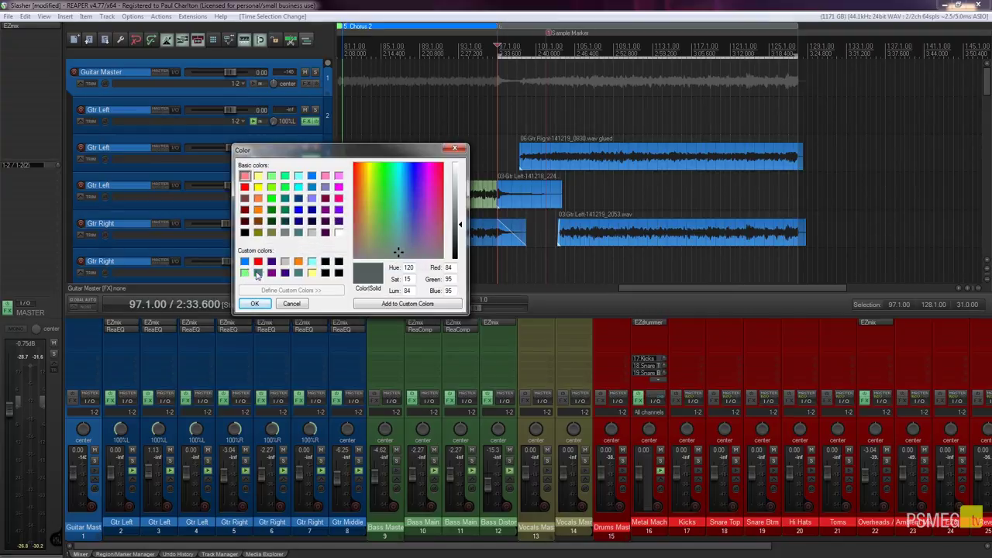
{"action": "left_click", "coordinate": [312, 272]}
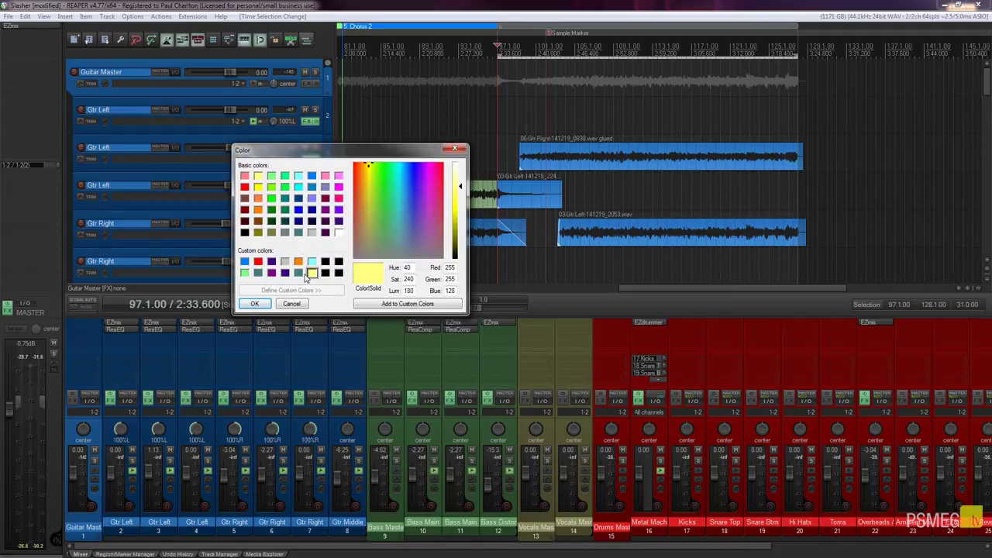
{"action": "left_click", "coordinate": [262, 303]}
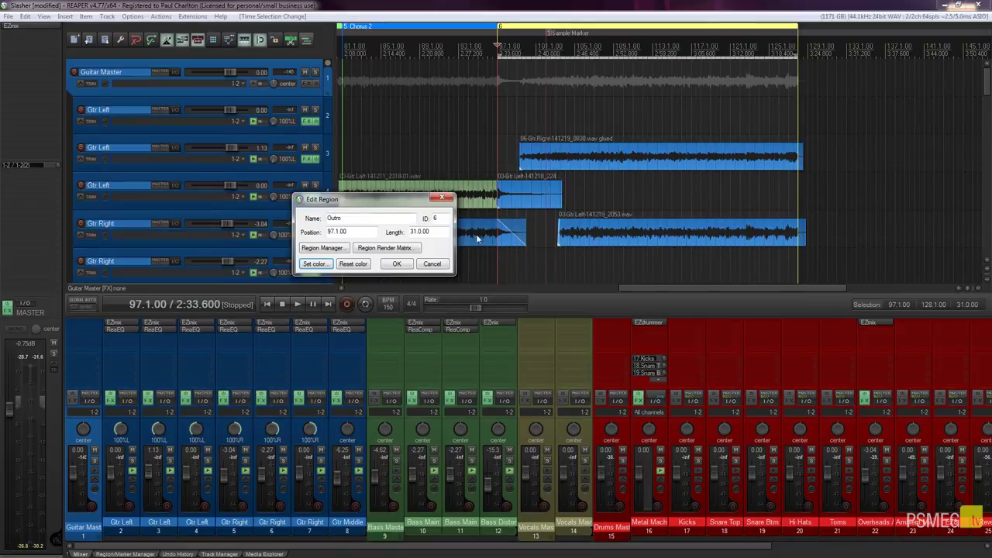
{"action": "left_click", "coordinate": [396, 264]}
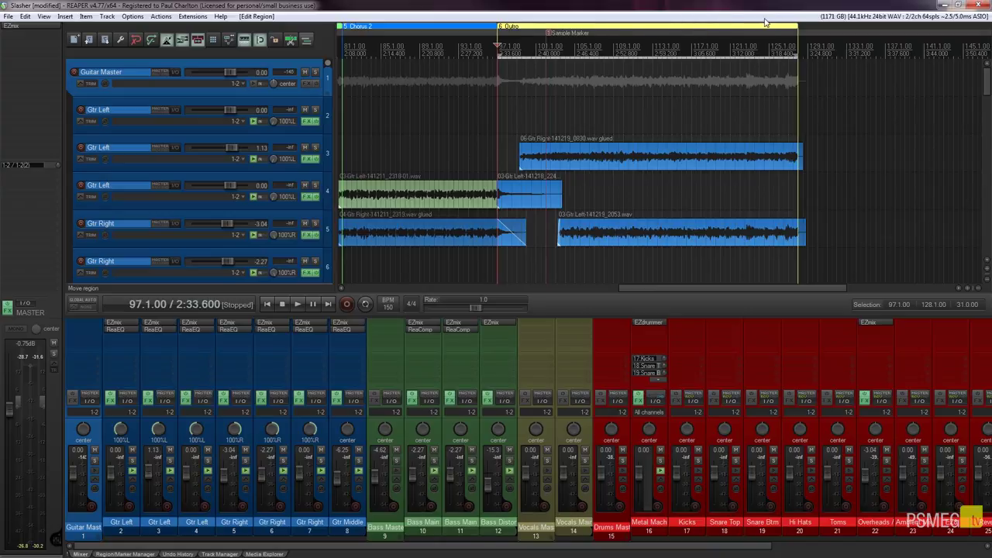
Zoom out to see all six sections and step the play position to the Sample Marker at bar 102
{"action": "scroll", "coordinate": [497, 115], "scroll_direction": "down", "scroll_amount": 2}
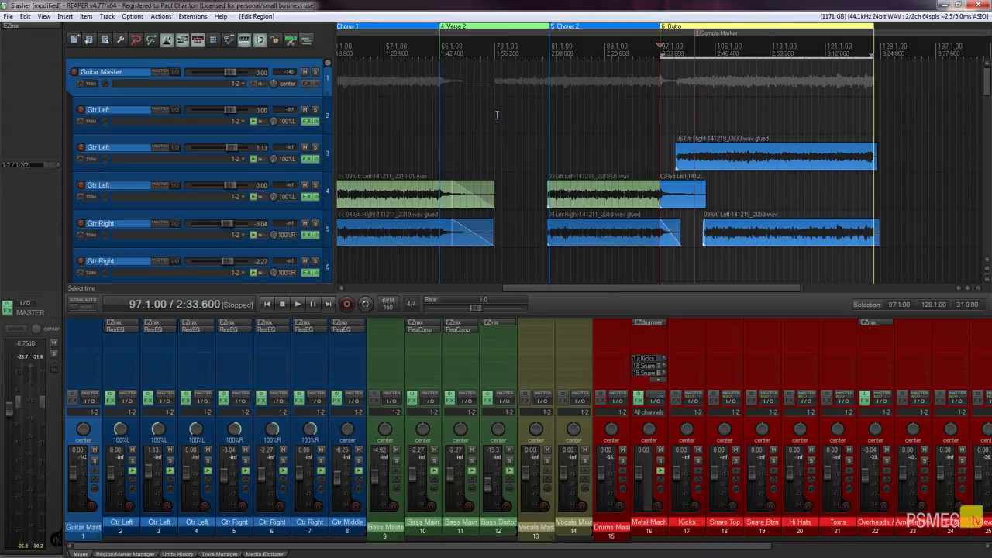
{"action": "scroll", "coordinate": [497, 114], "scroll_direction": "down", "scroll_amount": 2}
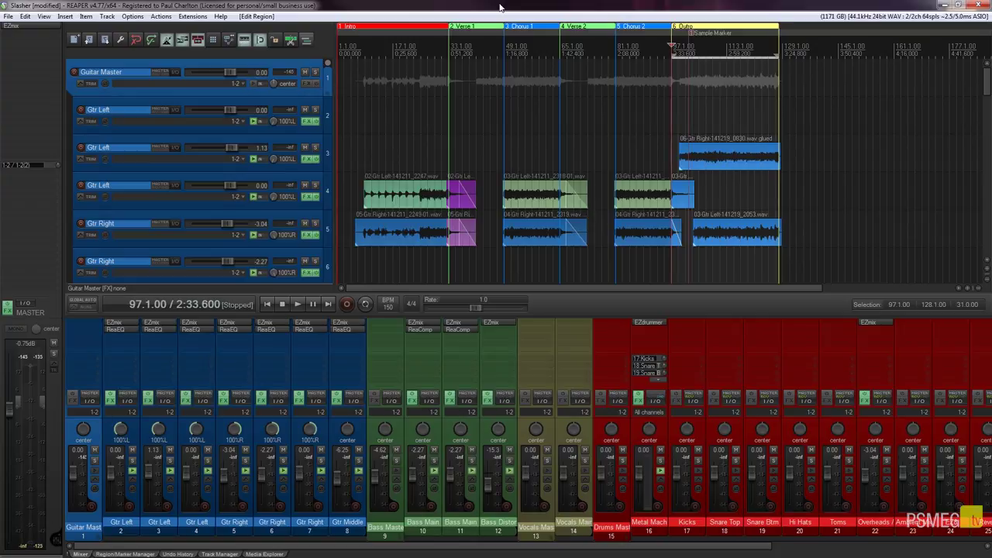
{"action": "key", "text": "bracketright"}
{"action": "key", "text": "bracketleft"}
{"action": "key", "text": "bracketleft"}
{"action": "key", "text": "bracketleft"}
{"action": "key", "text": "bracketleft"}
{"action": "key", "text": "bracketright"}
{"action": "key", "text": "bracketright"}
{"action": "key", "text": "bracketright"}
{"action": "key", "text": "bracketright"}
{"action": "key", "text": "bracketright"}
Show the Region/Marker Manager and untick Markers so only R1 Intro to R6 Outro are listed
{"action": "left_click", "coordinate": [125, 555]}
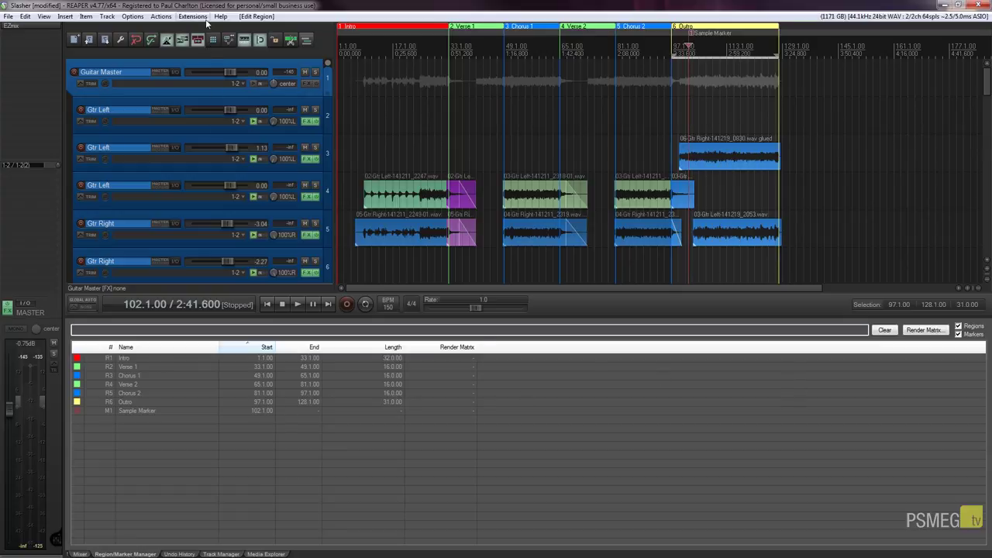
{"action": "left_click", "coordinate": [45, 16]}
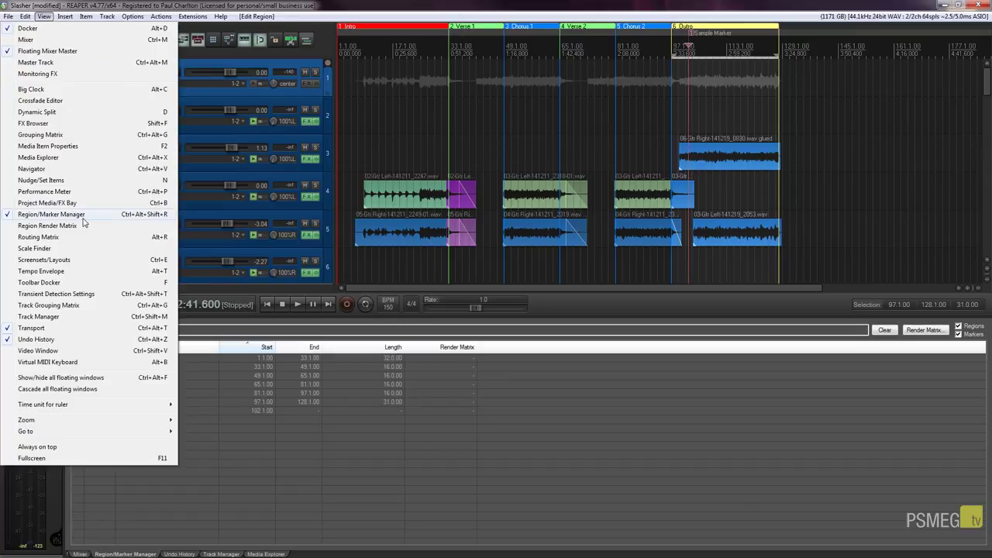
{"action": "key", "text": "Escape"}
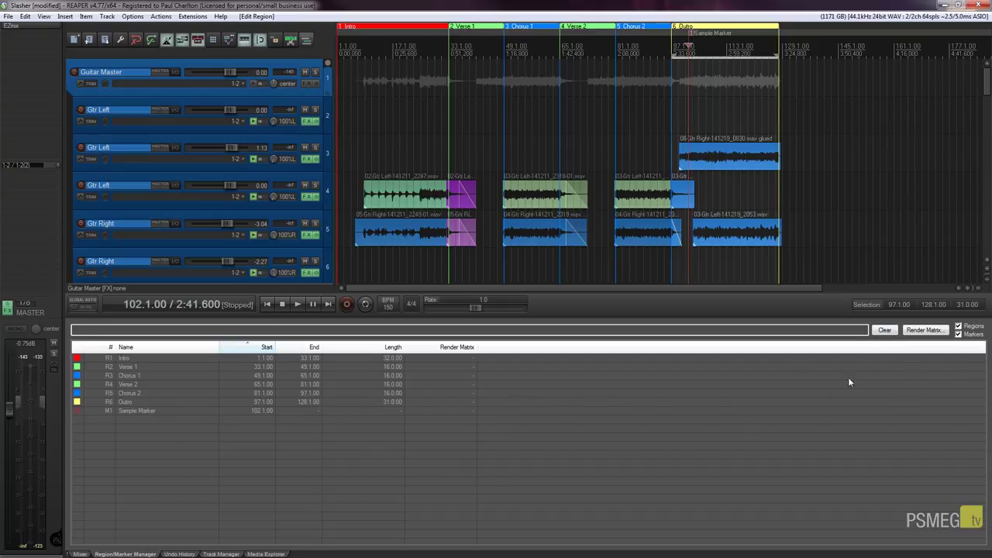
{"action": "left_click", "coordinate": [959, 334]}
Toggle the Regions/Markers filters to list only the marker, then only regions
{"action": "left_click", "coordinate": [959, 335]}
{"action": "left_click", "coordinate": [959, 327]}
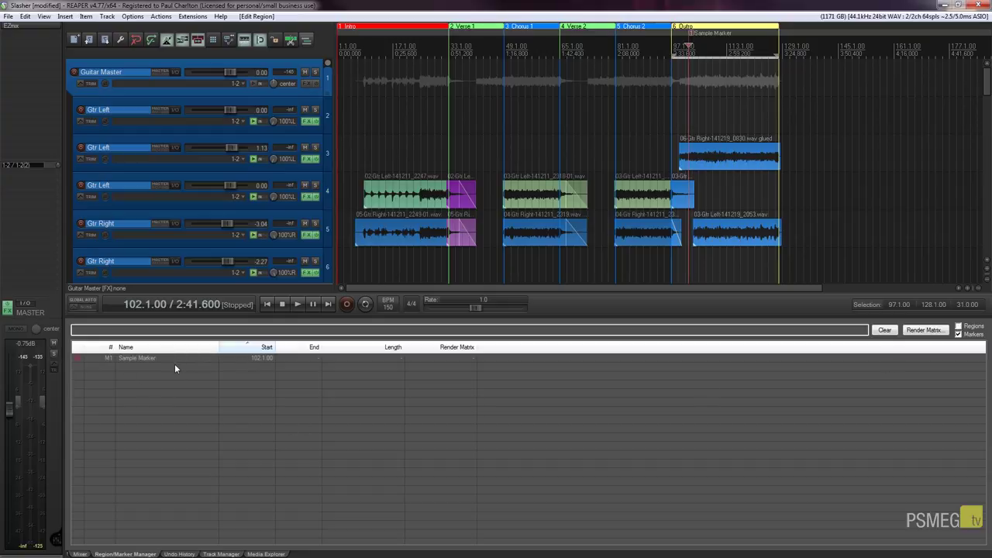
{"action": "left_click", "coordinate": [959, 327]}
{"action": "left_click", "coordinate": [959, 334]}
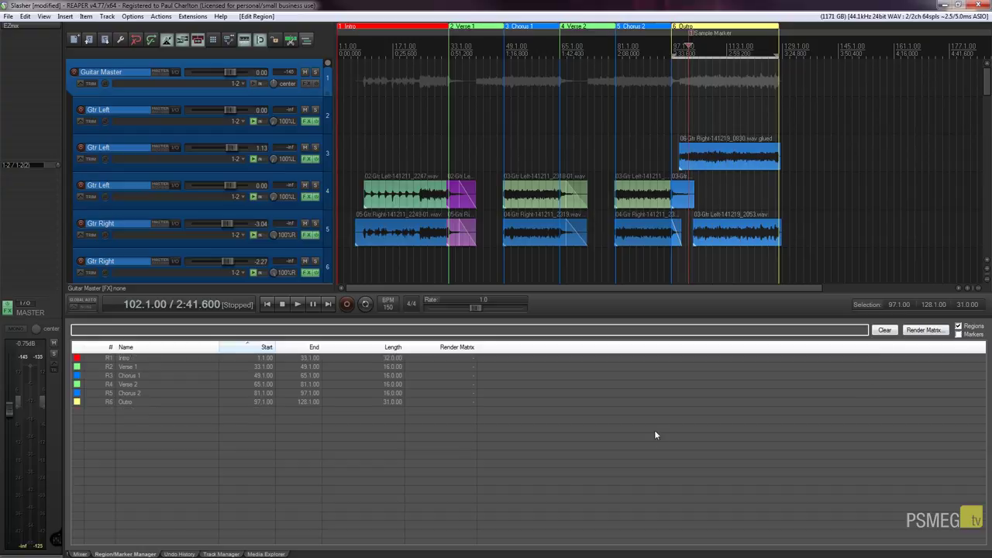
Jump through Chorus 1, Chorus 2 and Outro, ending at Chorus 1's start
{"action": "left_click", "coordinate": [149, 376]}
{"action": "left_click", "coordinate": [150, 393]}
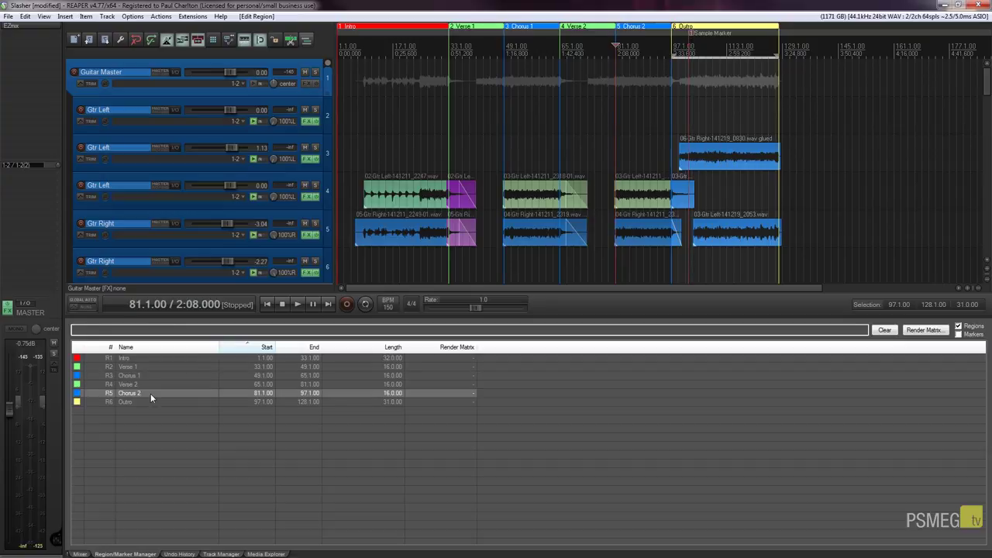
{"action": "left_click", "coordinate": [156, 402]}
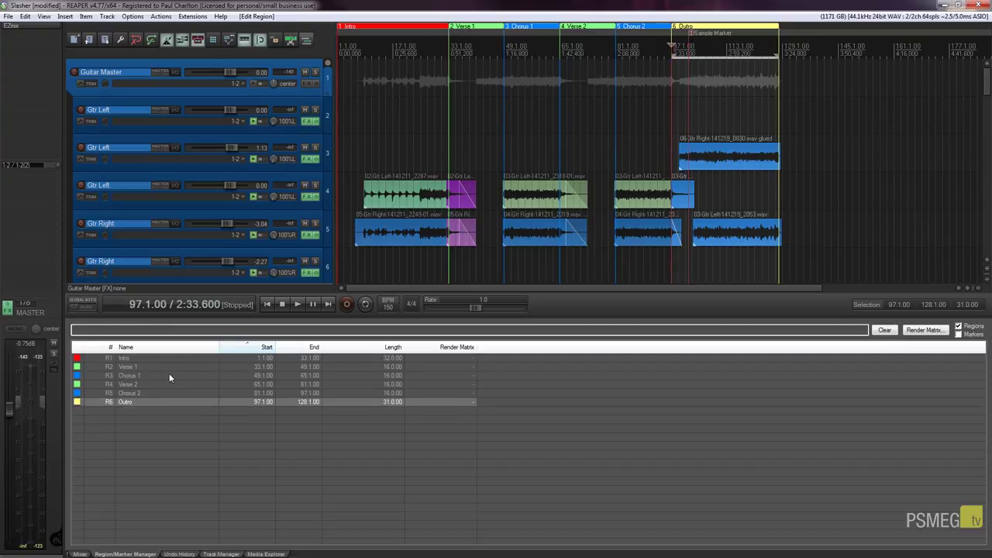
{"action": "left_click", "coordinate": [169, 375]}
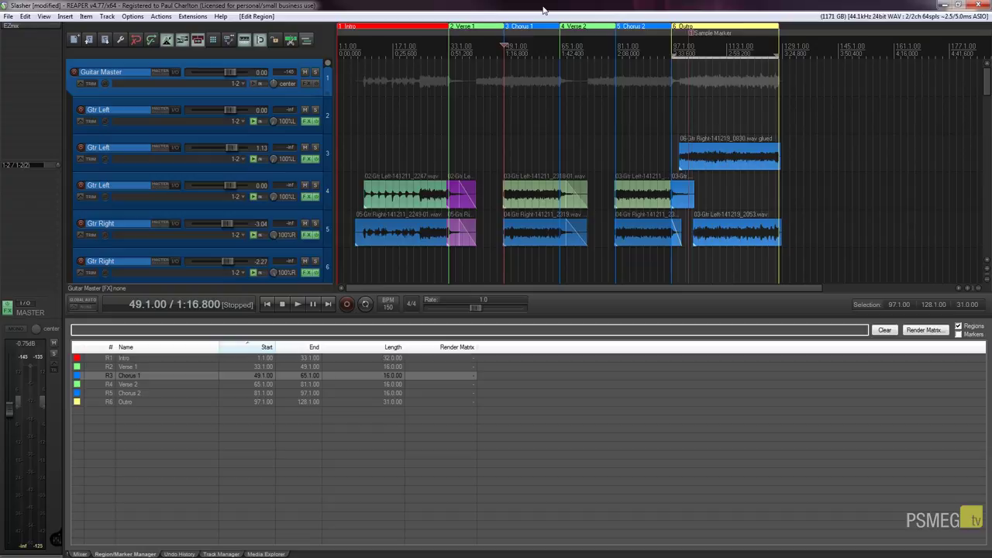
Open the Region Render Matrix, scroll its tracks, and toggle Gtr Left's Chorus 1 cell off again
{"action": "left_click", "coordinate": [924, 331]}
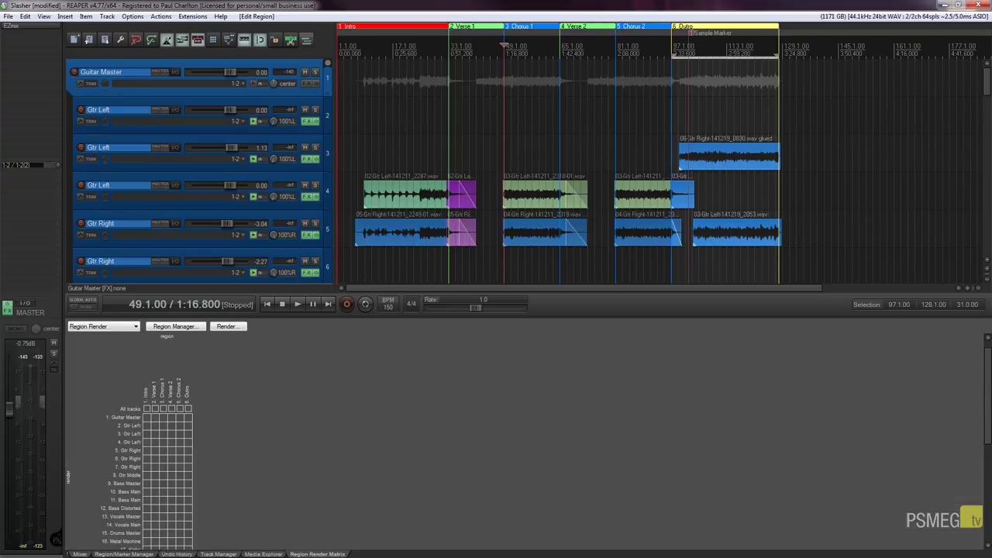
{"action": "left_click_drag", "start_coordinate": [990, 379], "coordinate": [990, 450]}
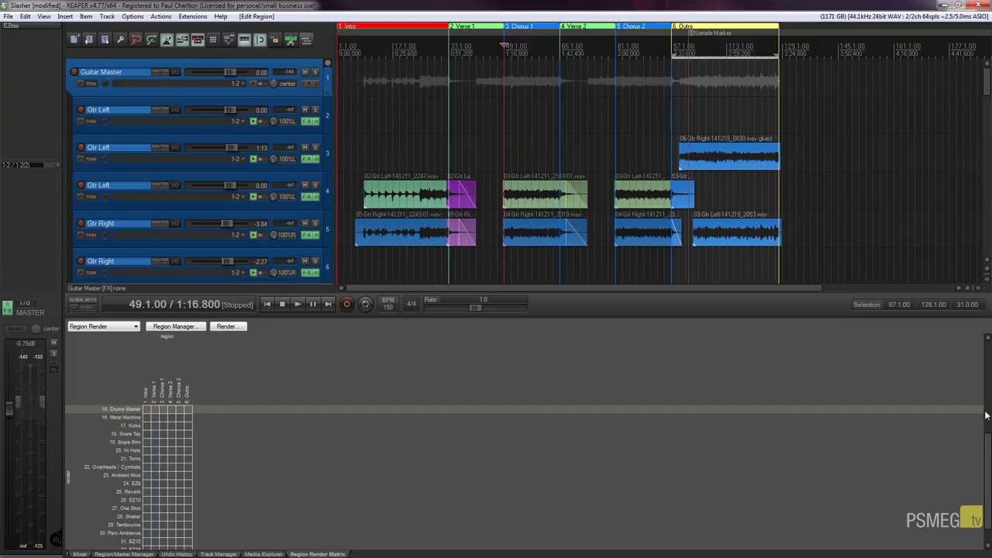
{"action": "left_click_drag", "start_coordinate": [988, 448], "coordinate": [985, 348]}
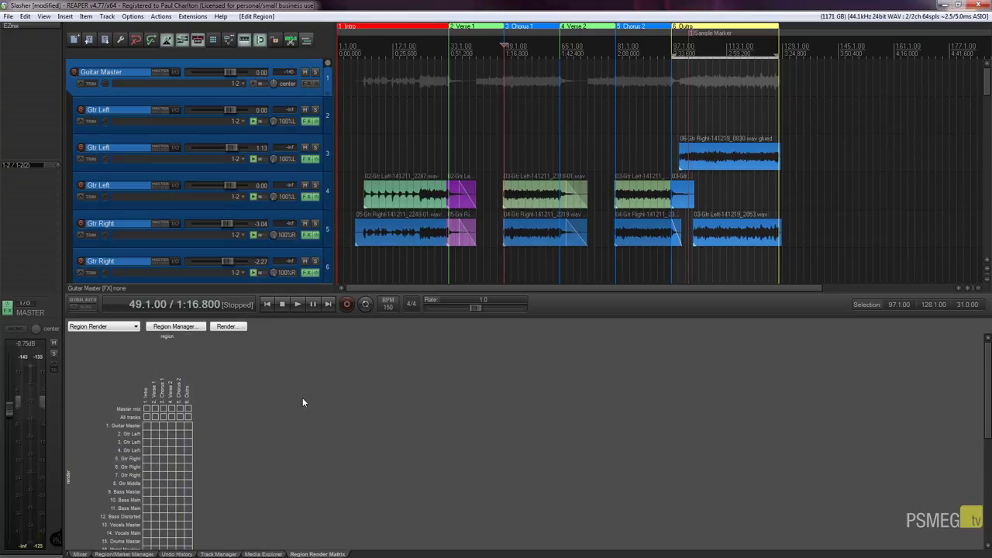
{"action": "left_click", "coordinate": [162, 434]}
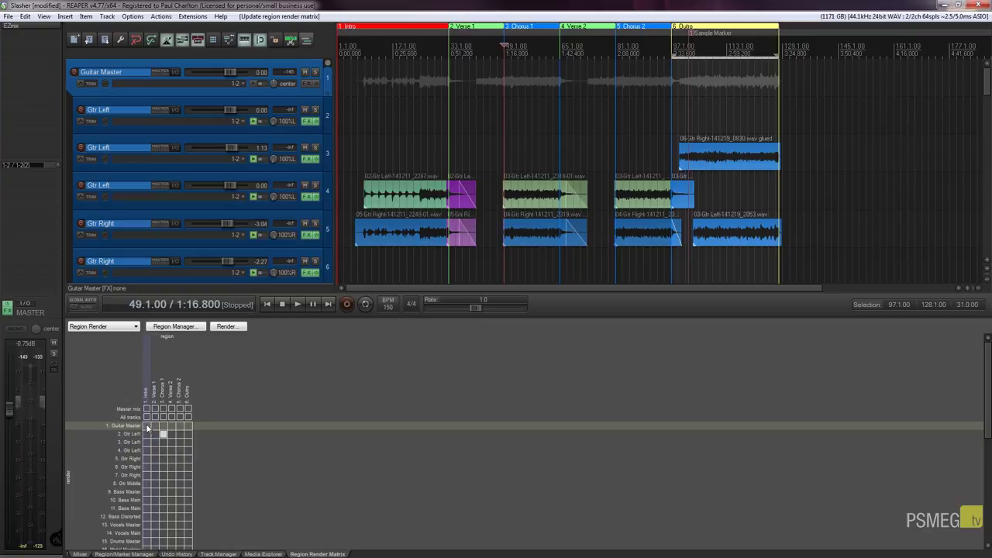
{"action": "left_click", "coordinate": [162, 434]}
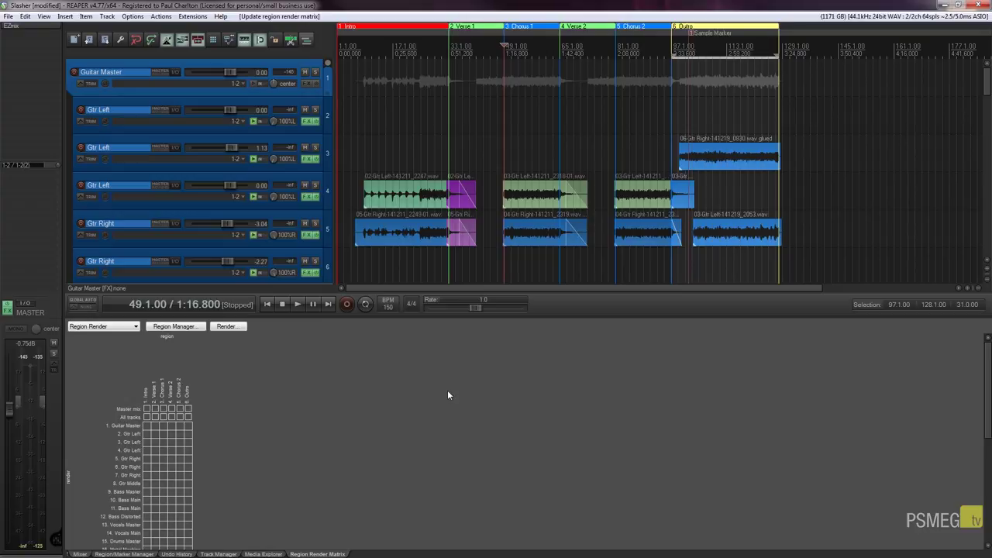
Show the Mixer in the bottom docker with Ctrl+M
{"action": "key", "text": "ctrl+m"}
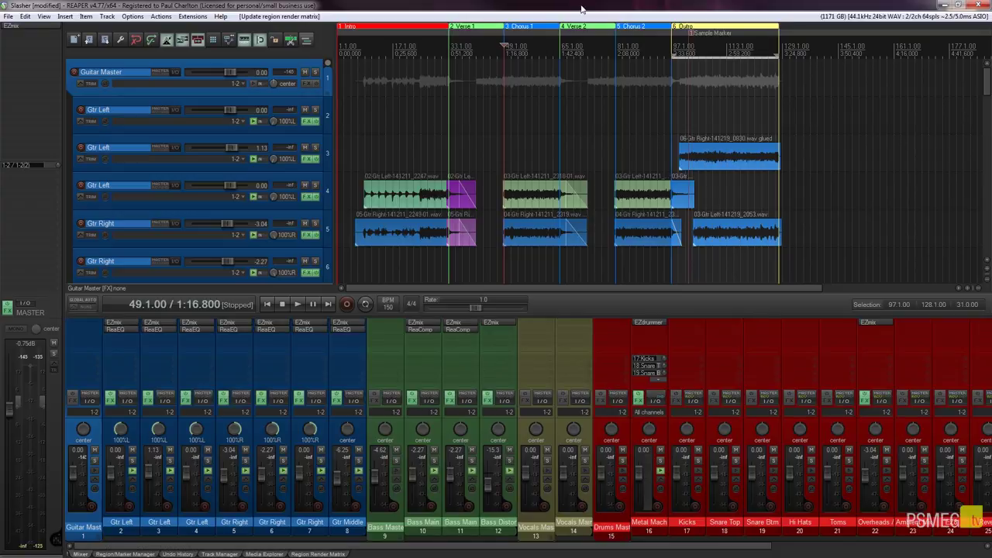